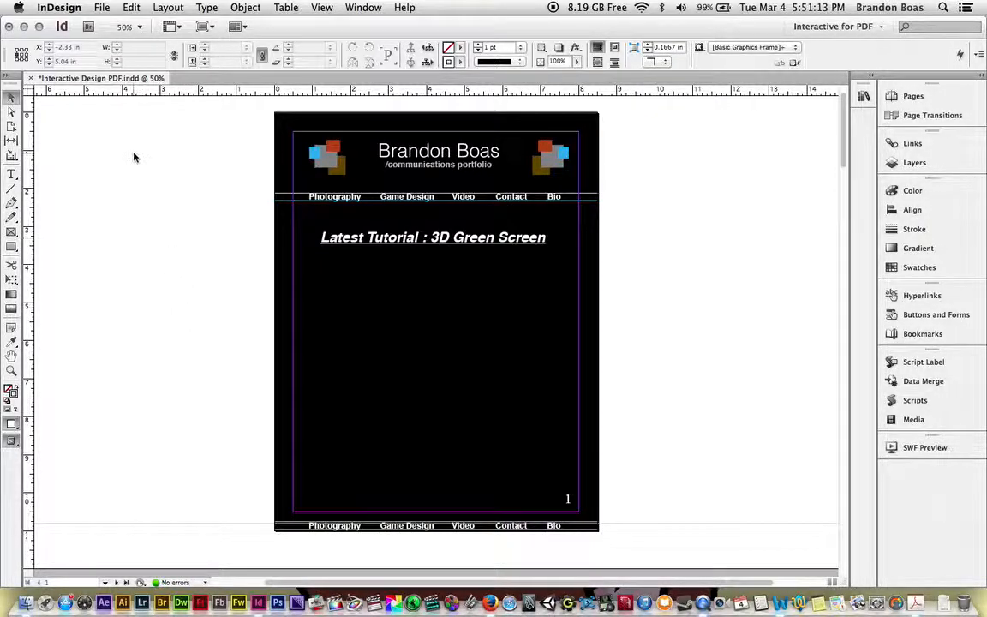
Step: Start placing a file and browse from the Desktop through VCP Folder and Spring 2014 into the Multimedia Production folder
left_click(101, 6)
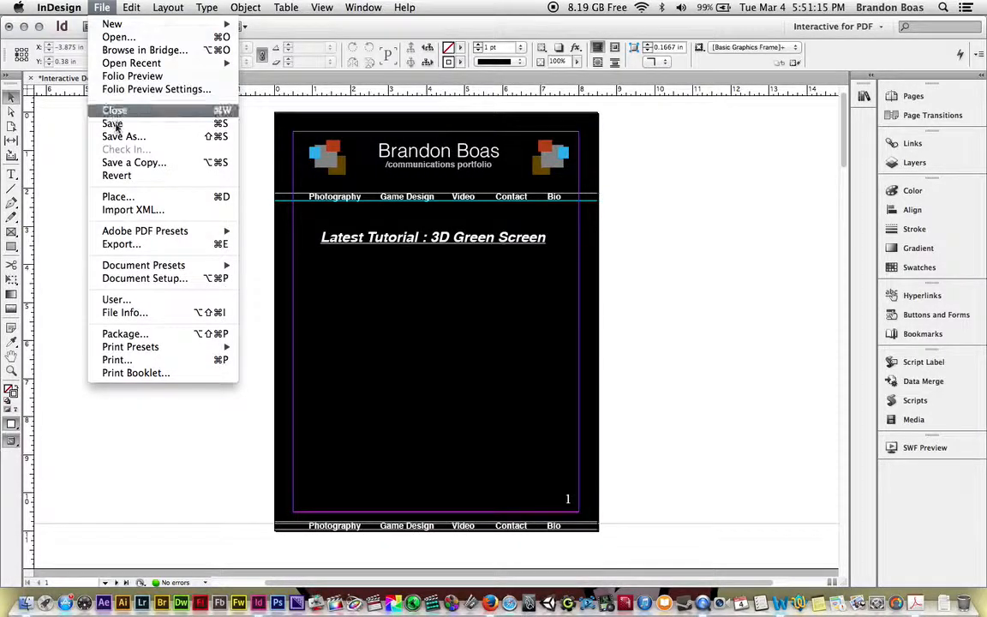
left_click(116, 197)
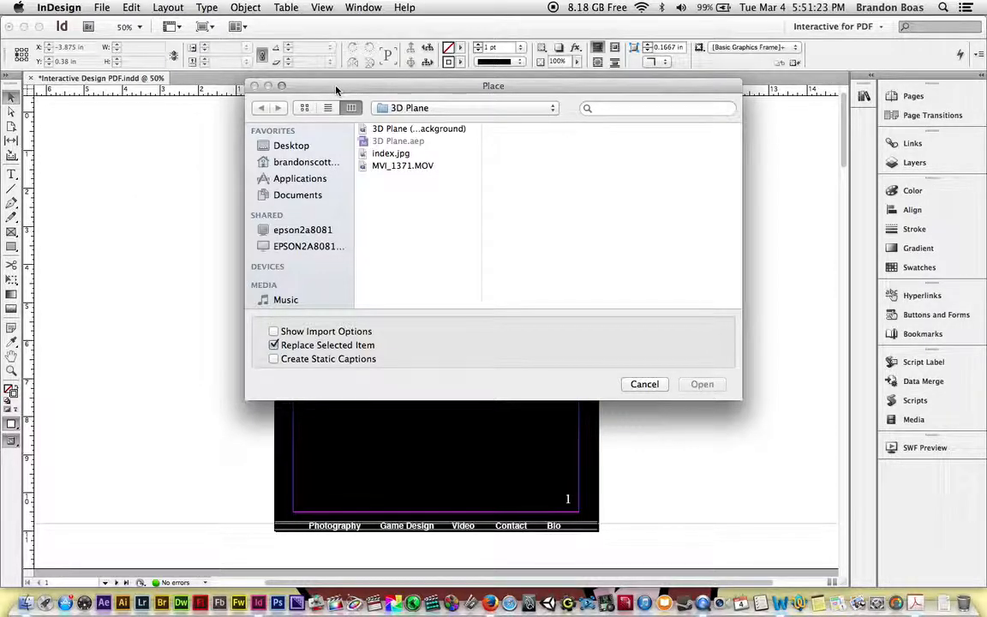
left_click(290, 147)
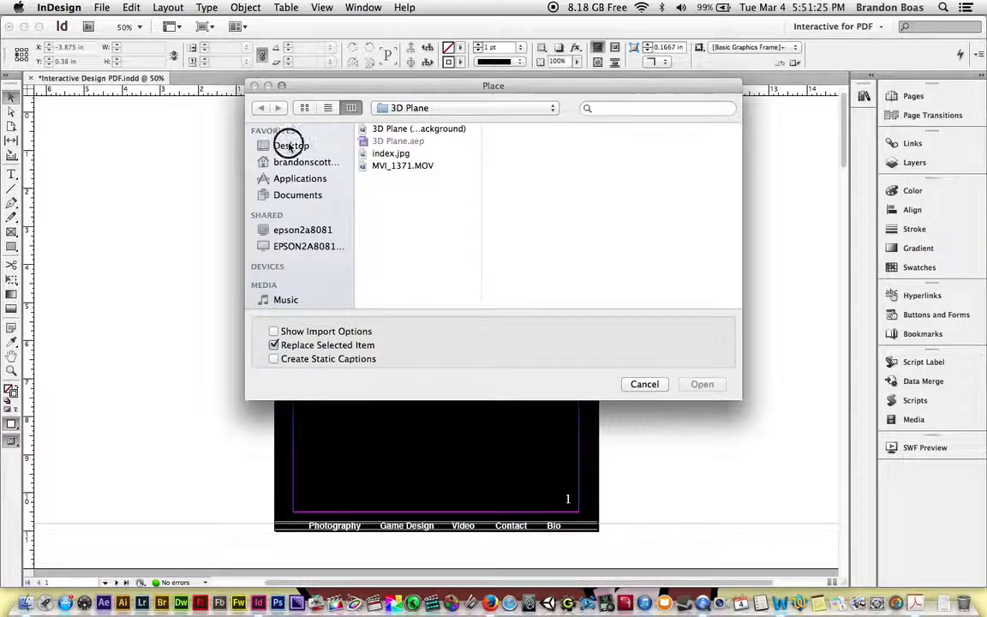
left_click(384, 179)
key("Right")
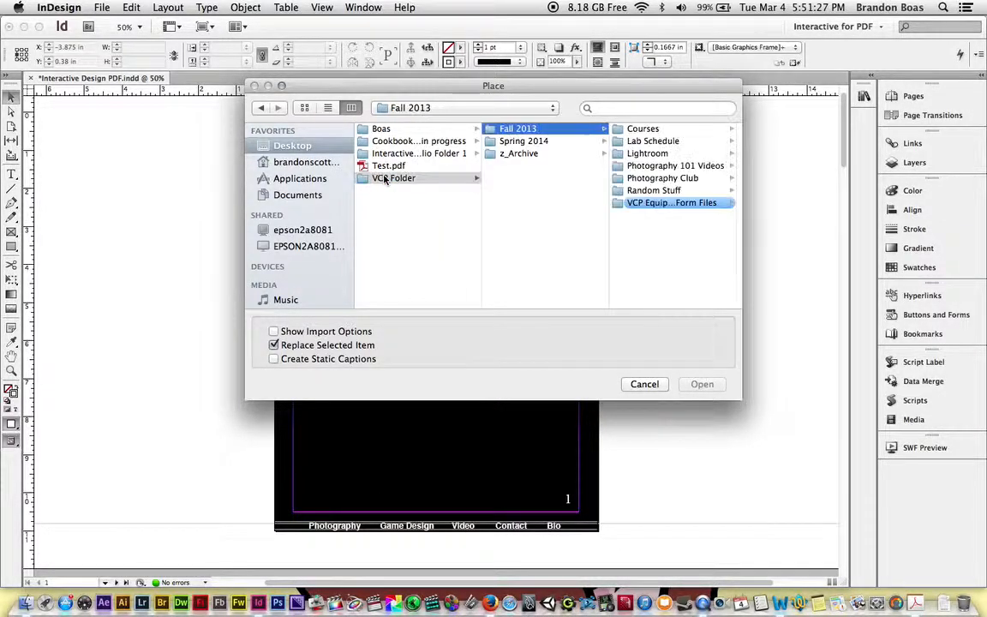
key("Down")
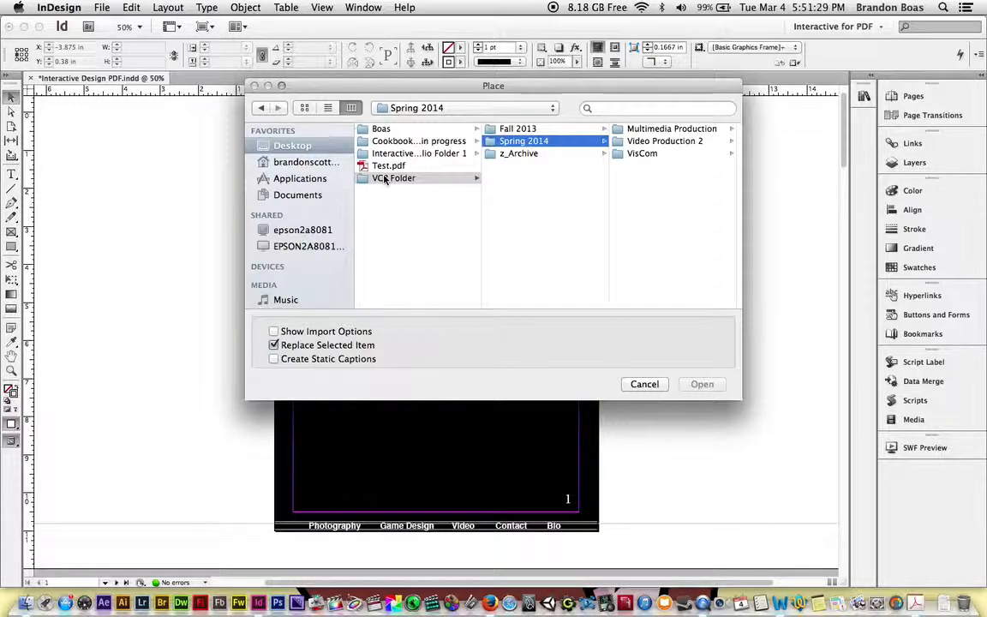
key("Right")
key("Right")
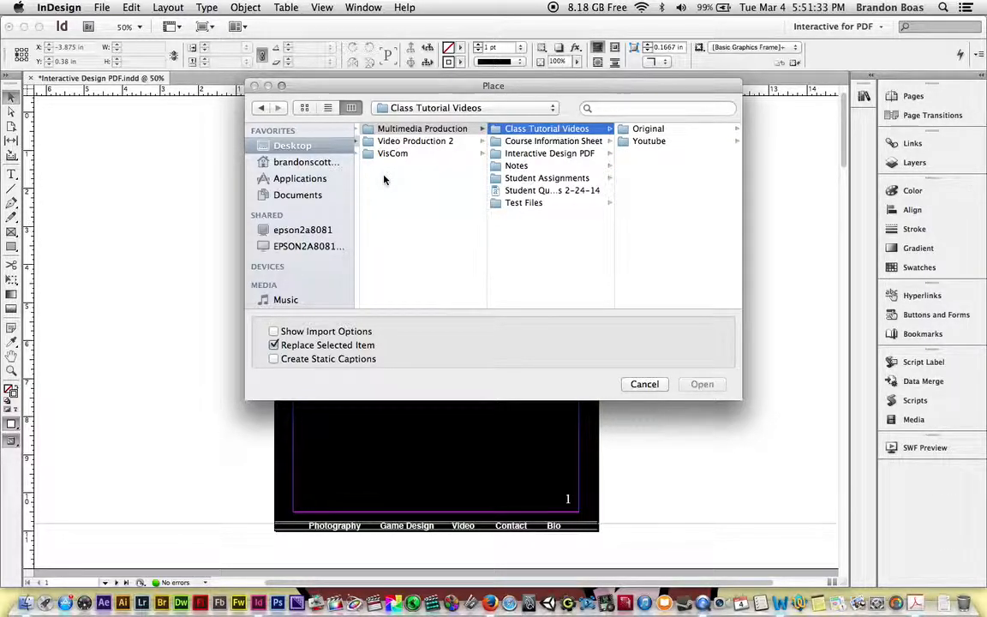
Step: Place the 3D Plane FLV video from Interactive Design PDF's Links folder in a frame about 5.77 by 4.16 in below the heading
key("Down")
key("Down")
key("Right")
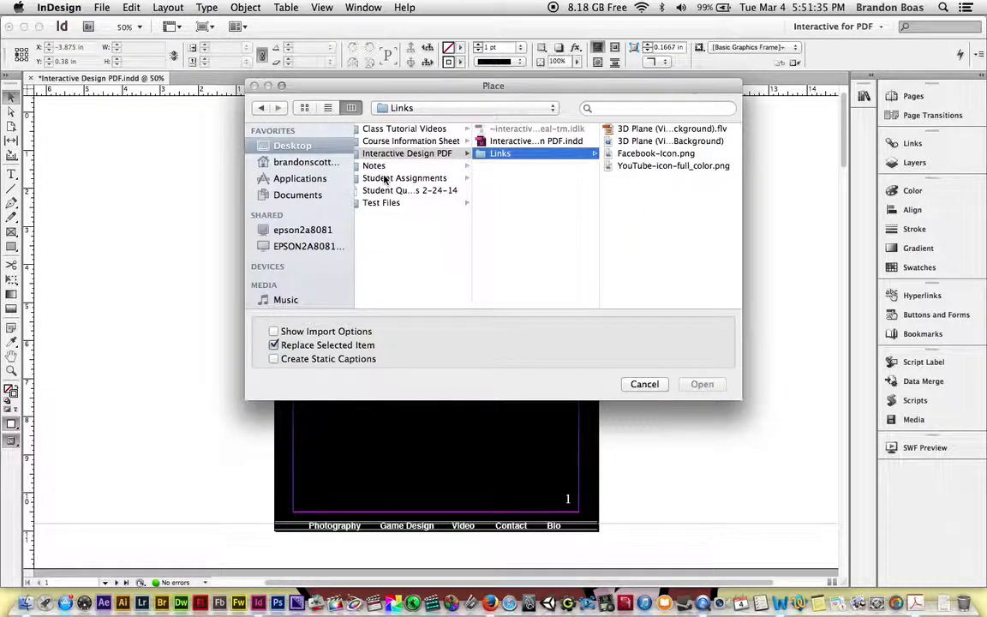
key("Right")
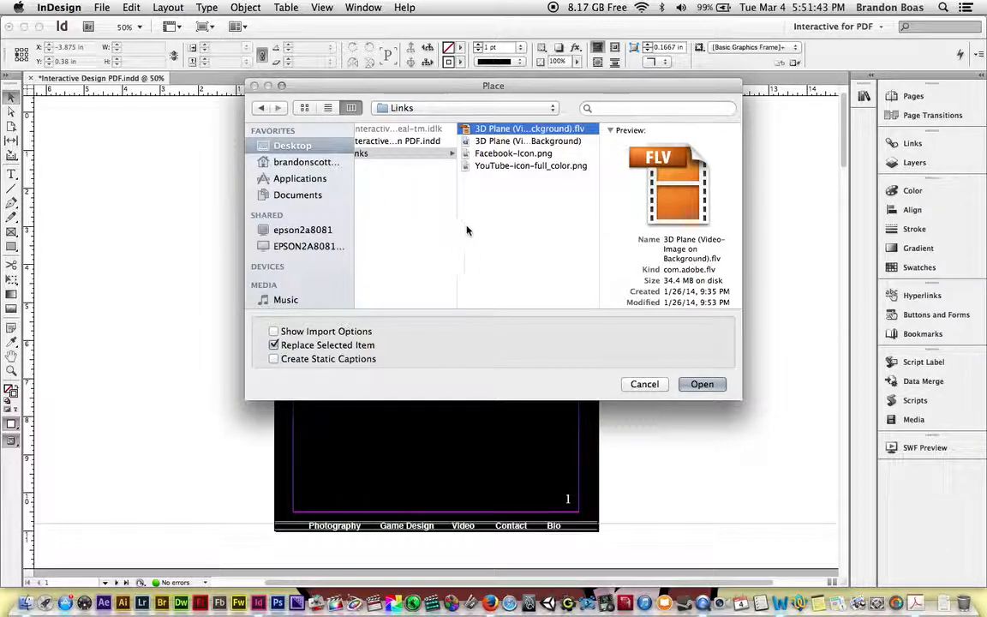
left_click(701, 384)
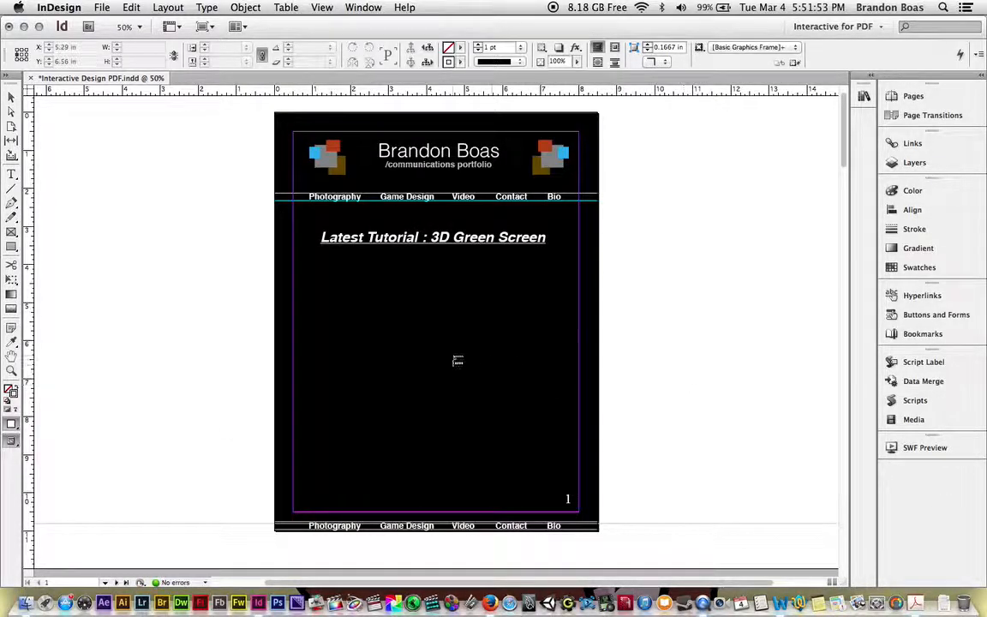
left_click_drag(326, 270, 543, 426)
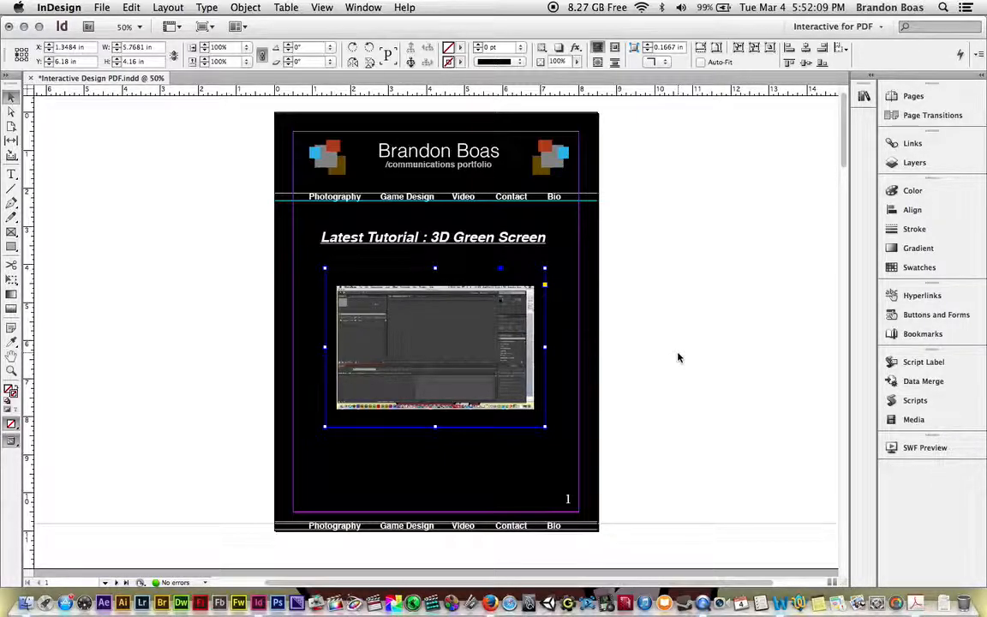
Step: Open the placed video's media settings and preview a few seconds of its playback
left_click(914, 420)
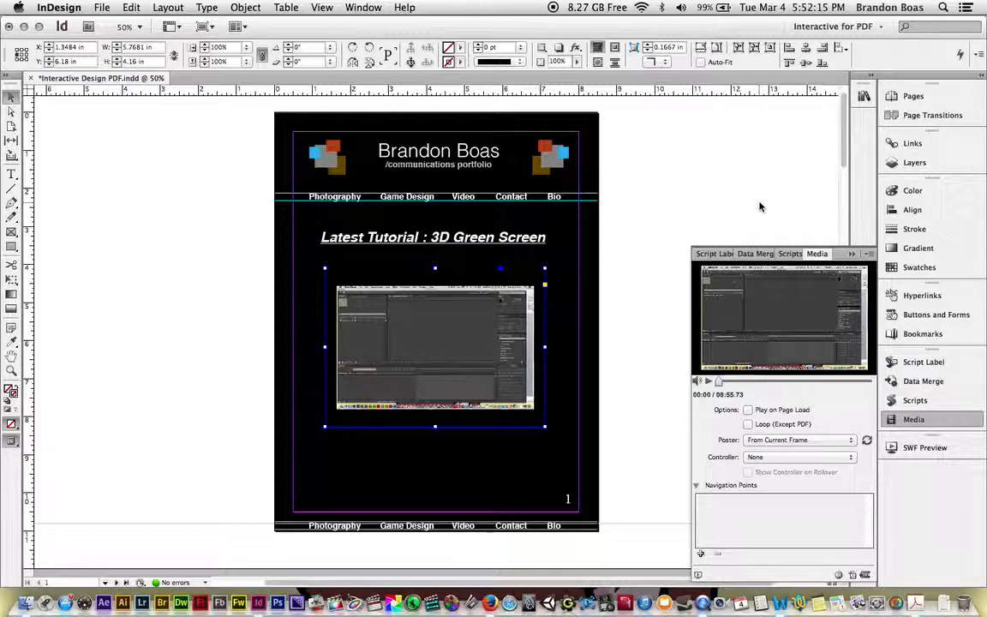
left_click(710, 382)
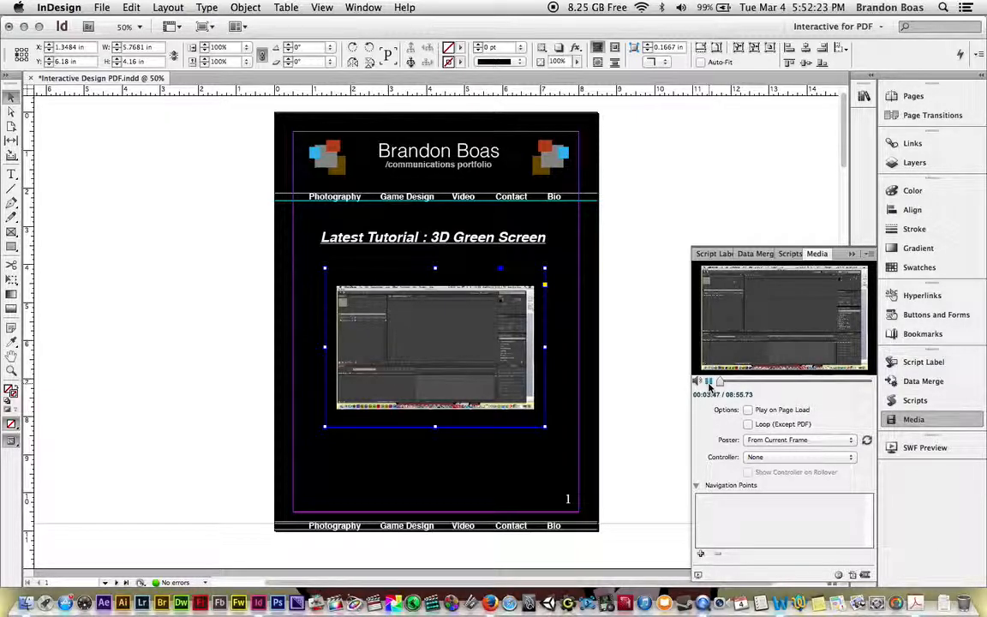
left_click(710, 382)
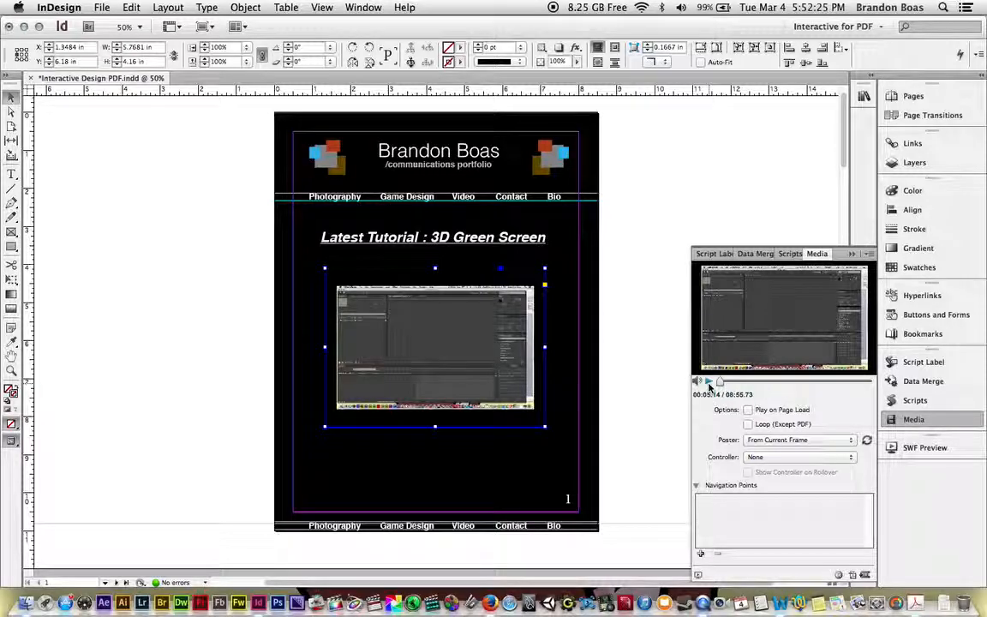
Step: Enable Play on Page Load for the video and set its poster from the current frame at 05:36
left_click_drag(721, 382, 815, 384)
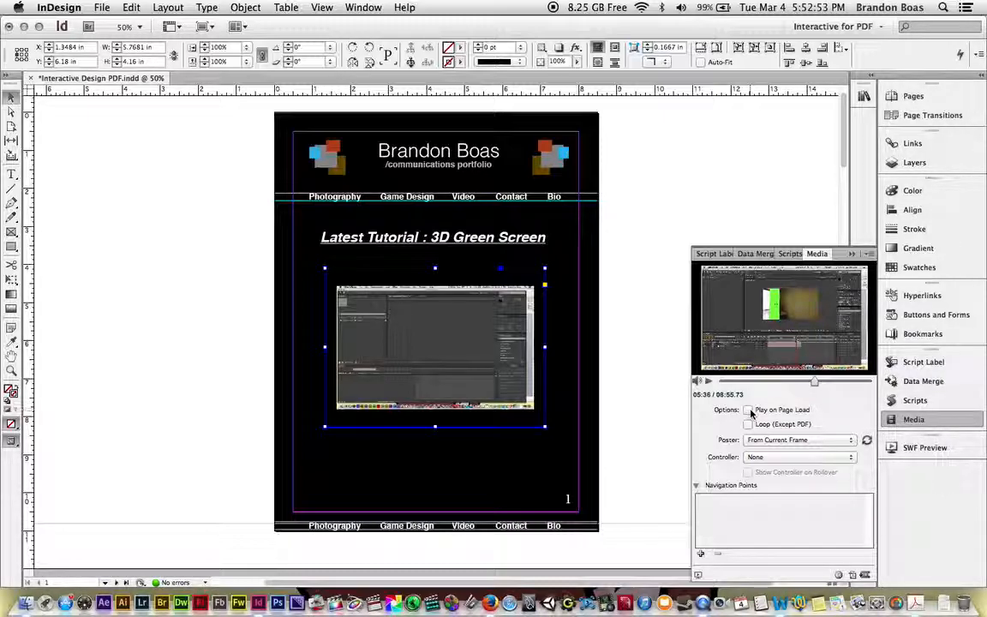
left_click(750, 411)
left_click(851, 441)
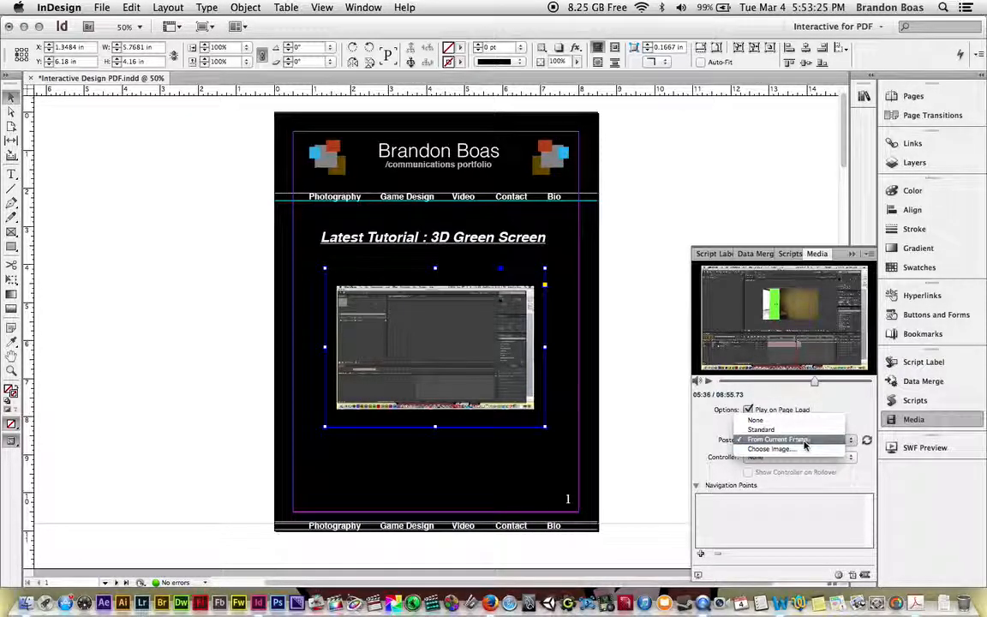
left_click(812, 441)
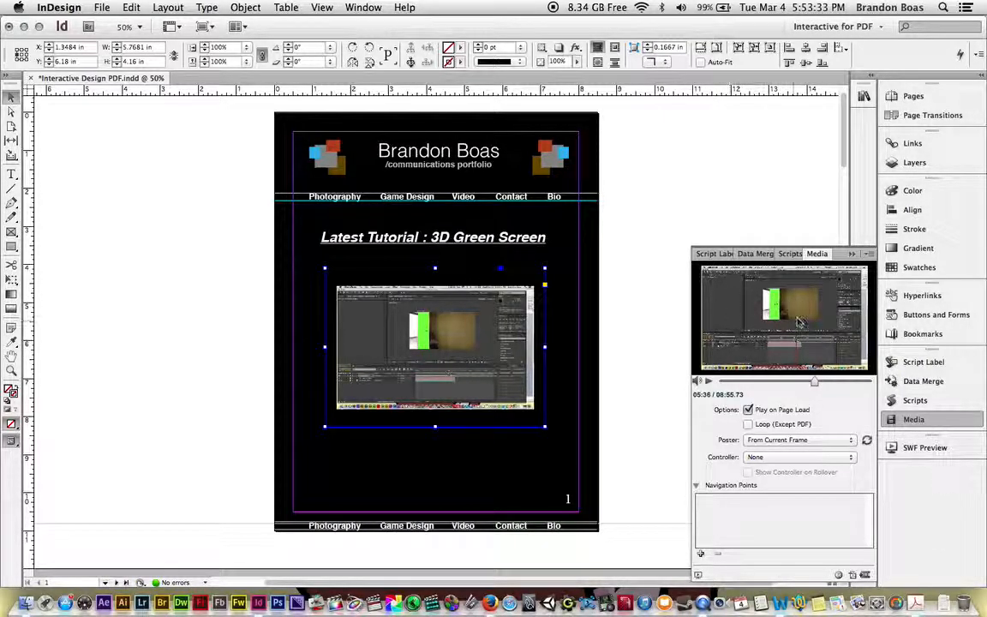
Step: Rewind the video preview to 00:00 and update the poster image to that opening frame
left_click(813, 383)
left_click_drag(812, 382, 718, 380)
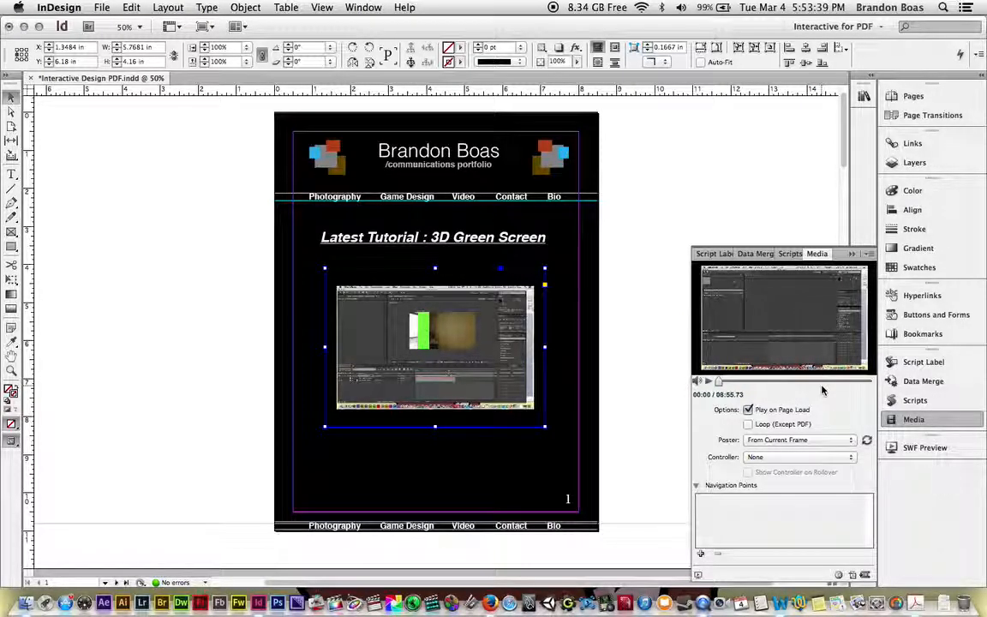
left_click(868, 441)
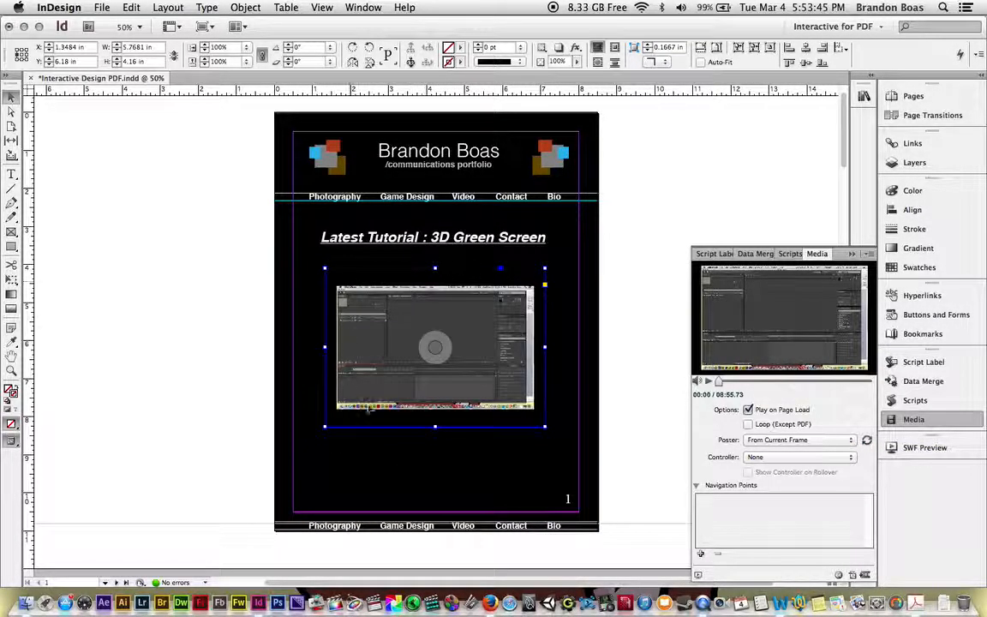
Step: Set the video's controller to SkinOverPlaySeekStop, enable Show Controller on Rollover, and close the media settings
left_click(852, 461)
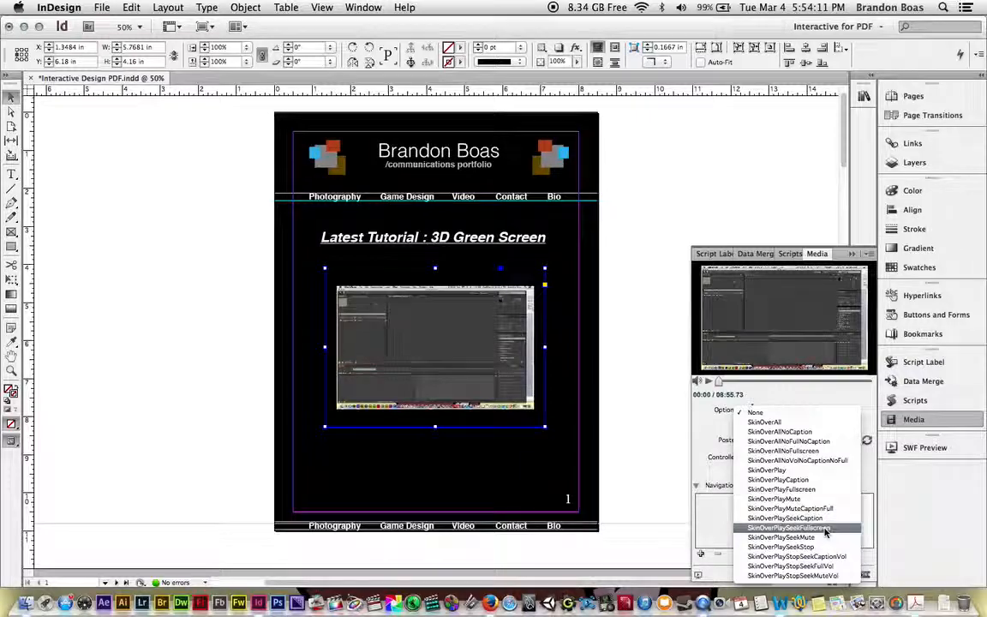
left_click(831, 529)
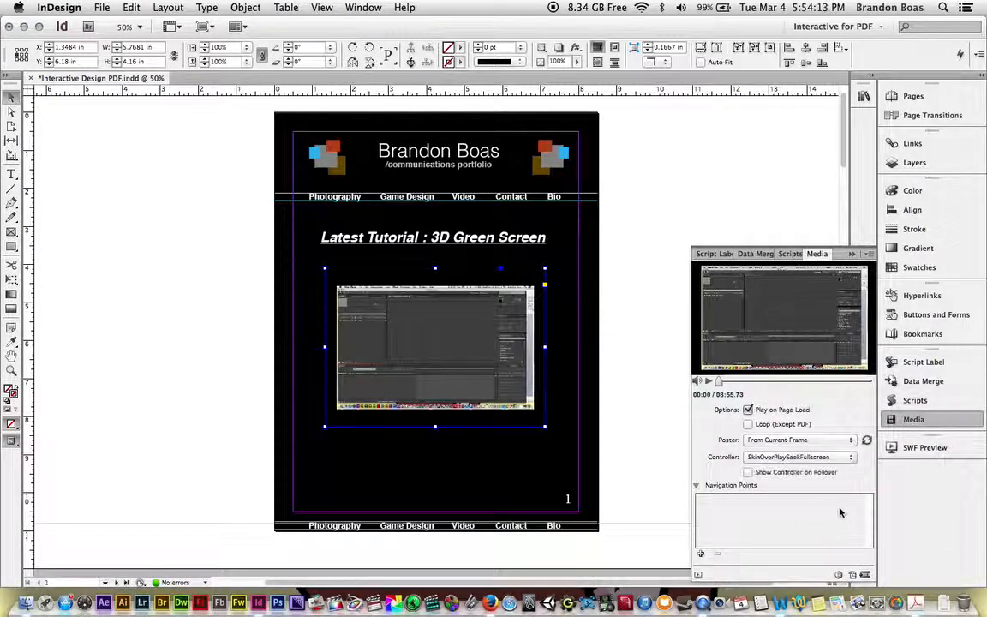
left_click(847, 458)
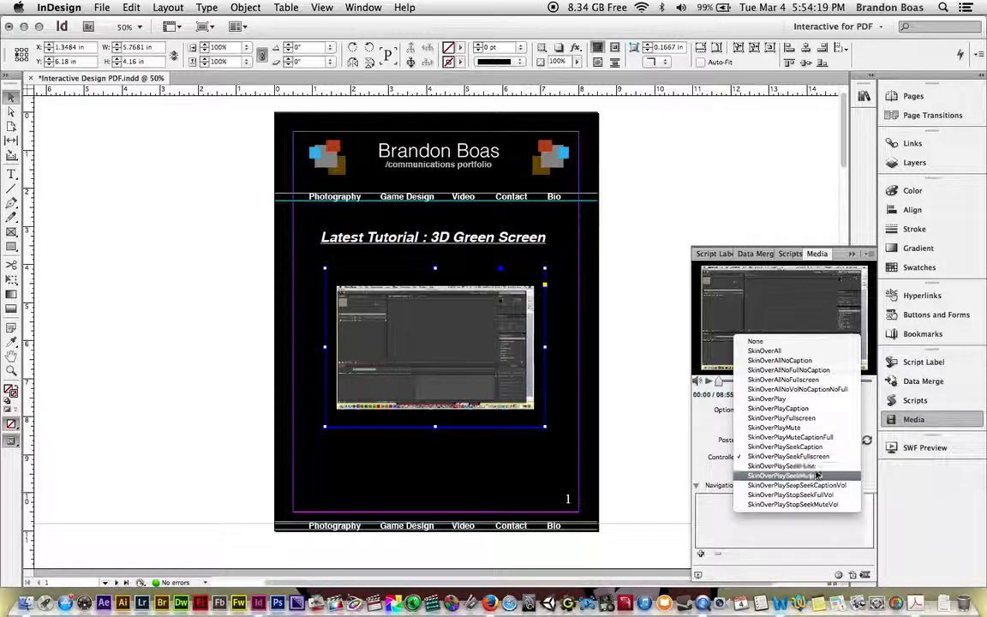
left_click(818, 477)
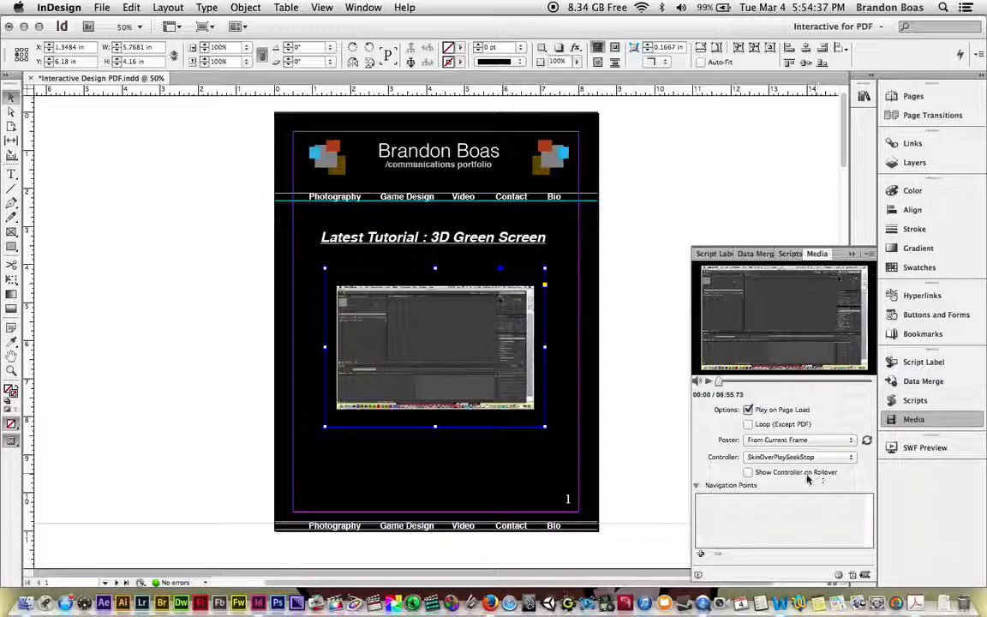
left_click(749, 473)
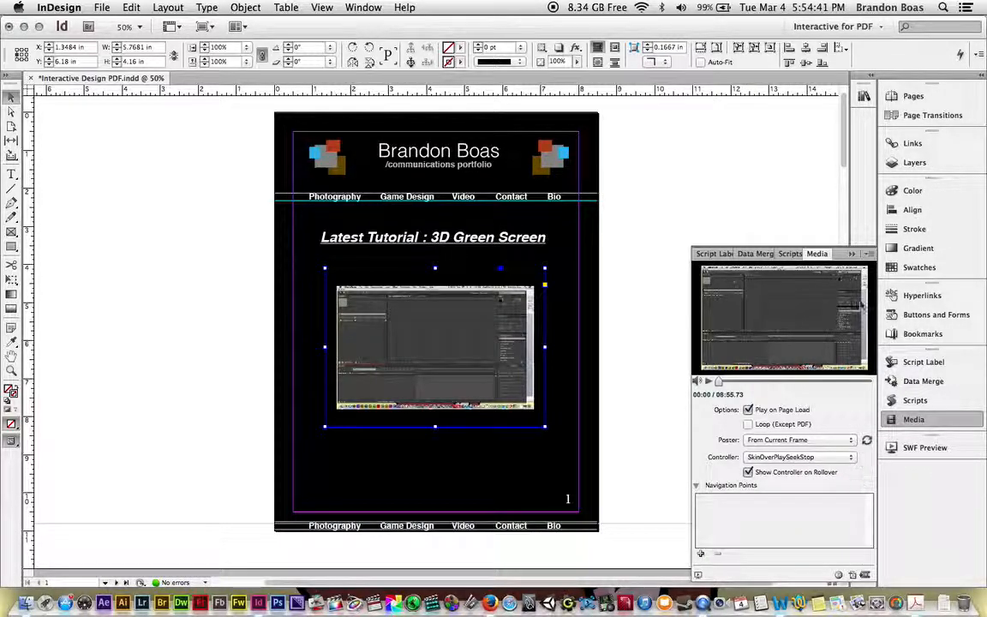
left_click(851, 254)
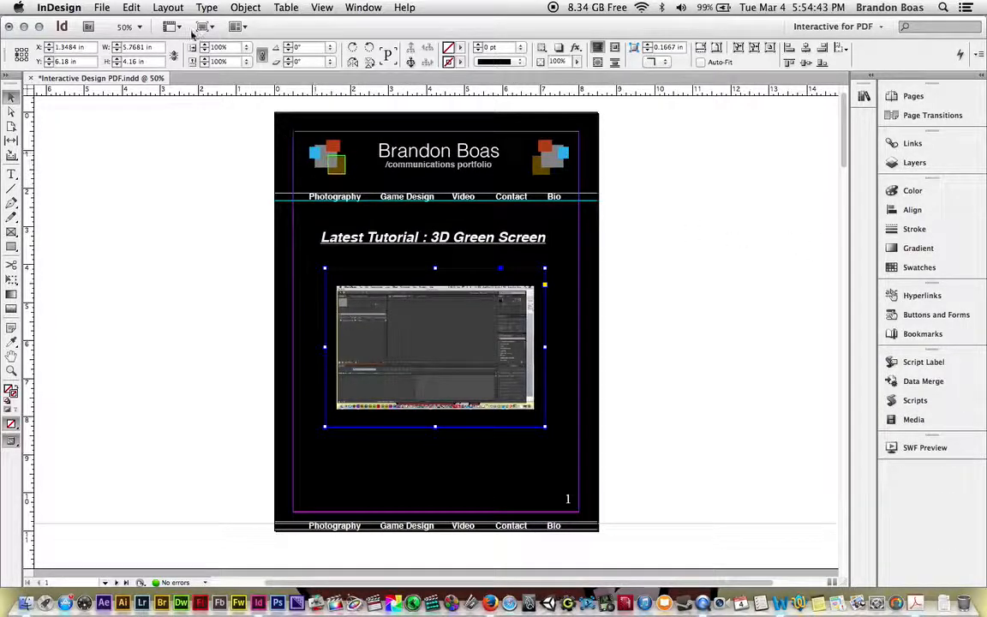
Step: Export the document to the Desktop as an Adobe PDF (Interactive) named Test1, accepting the export options and the warning
left_click(104, 6)
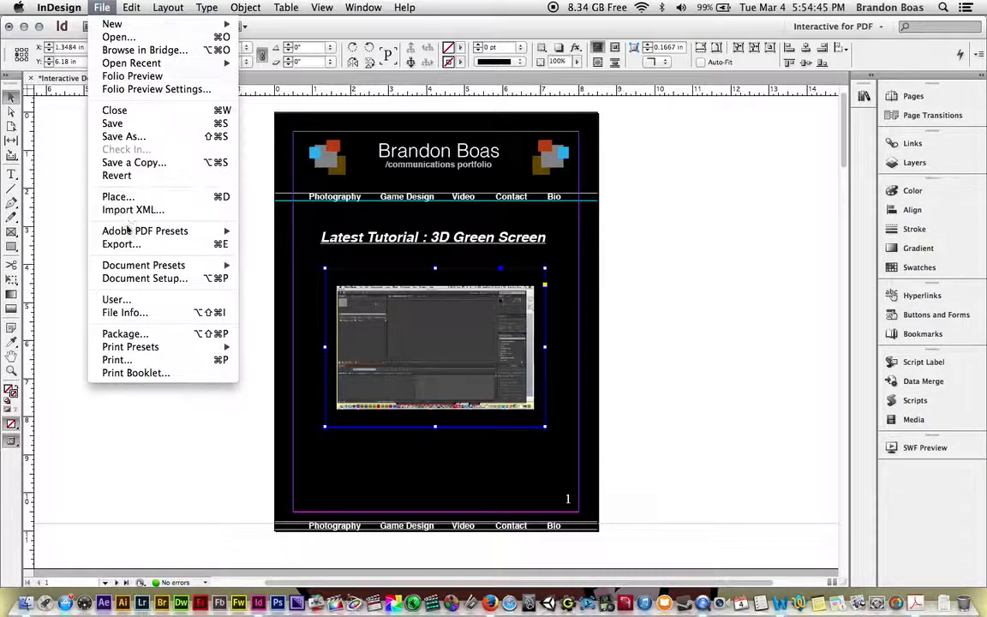
left_click(121, 243)
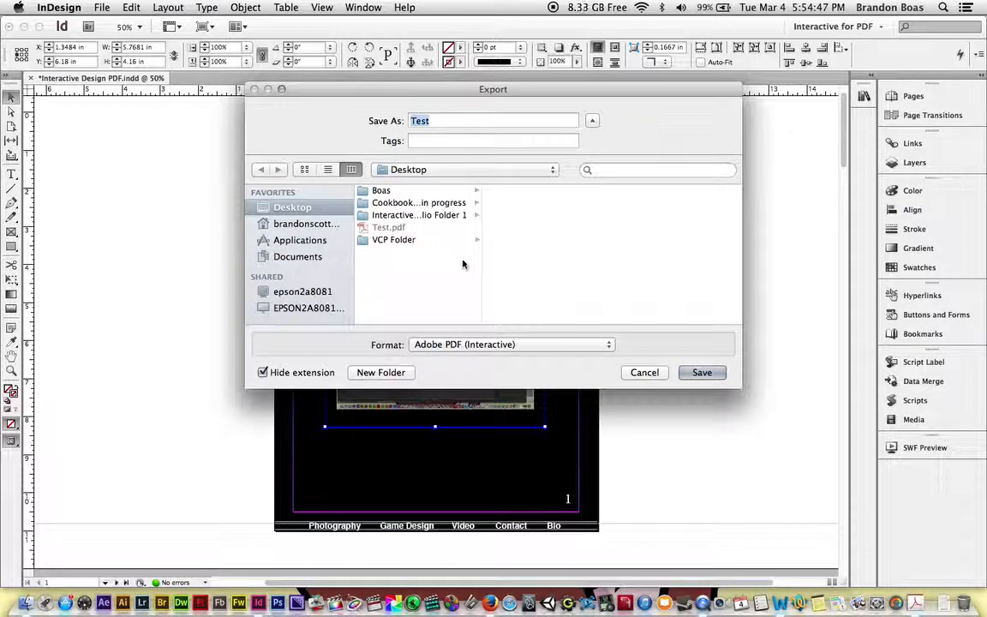
left_click(489, 121)
type("1")
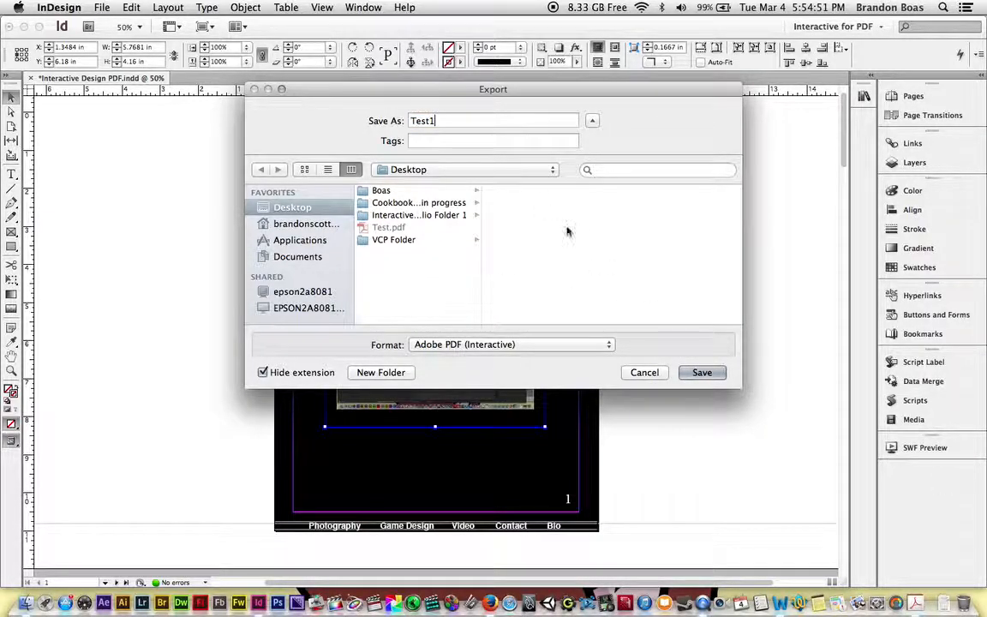
left_click(703, 372)
left_click(590, 483)
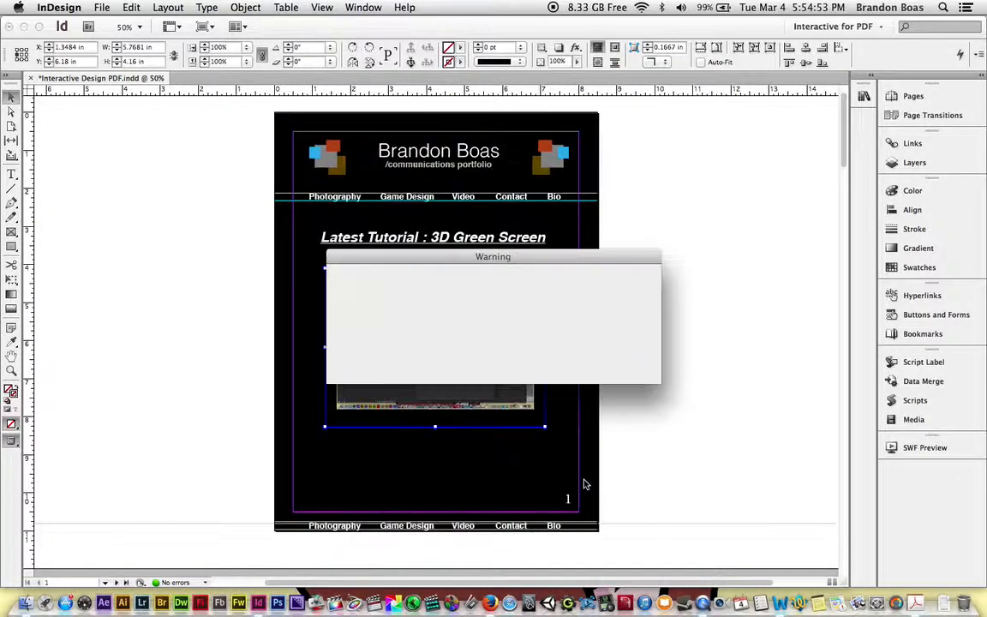
left_click(618, 364)
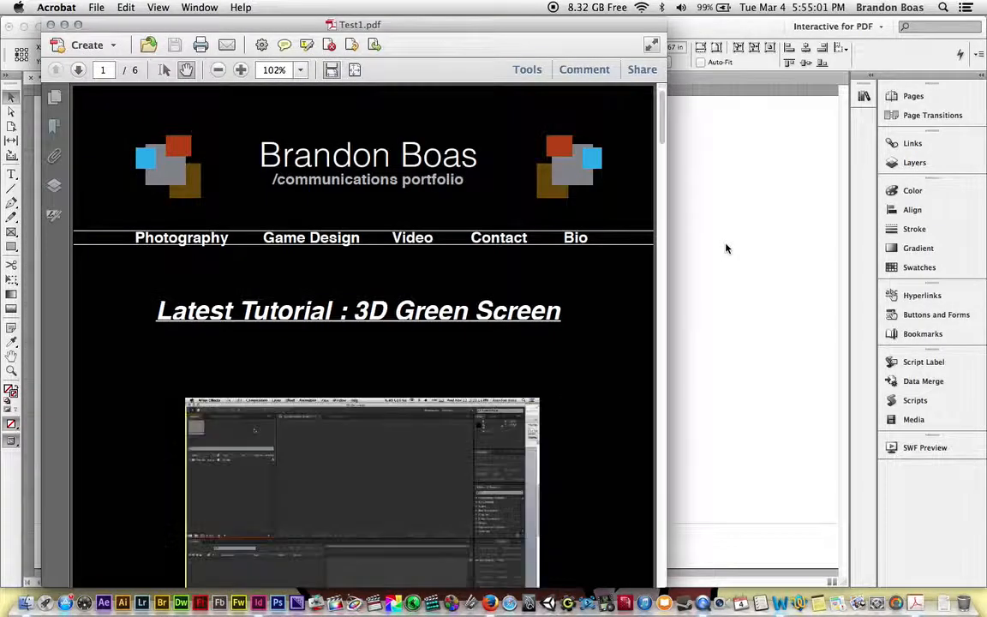
Step: Test the embedded video in the exported PDF by seeking ahead, pausing and stopping it with the rollover controller
scroll(605, 296, "down", 4)
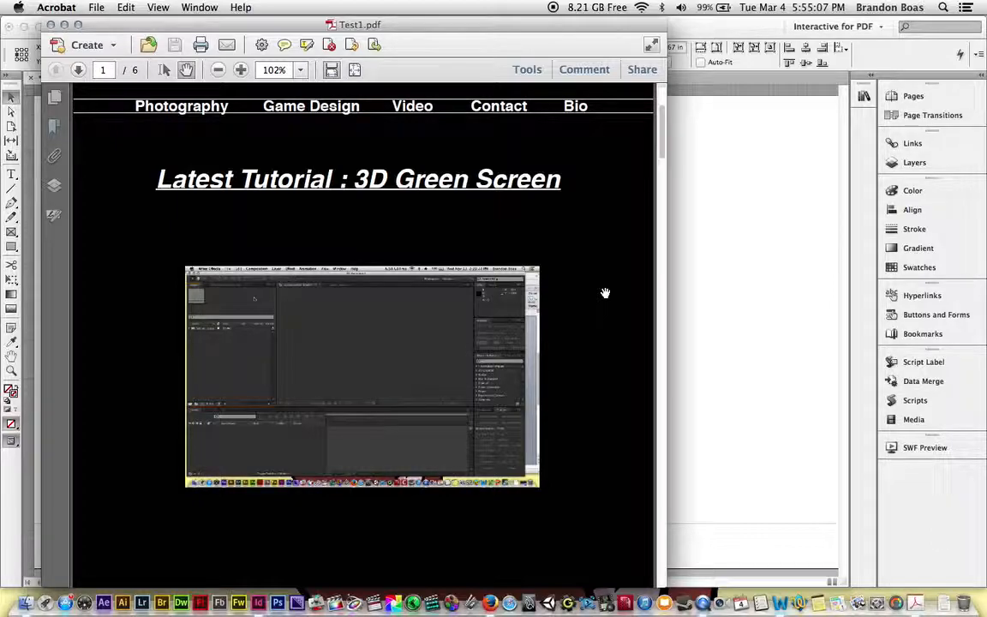
mouse_move(399, 348)
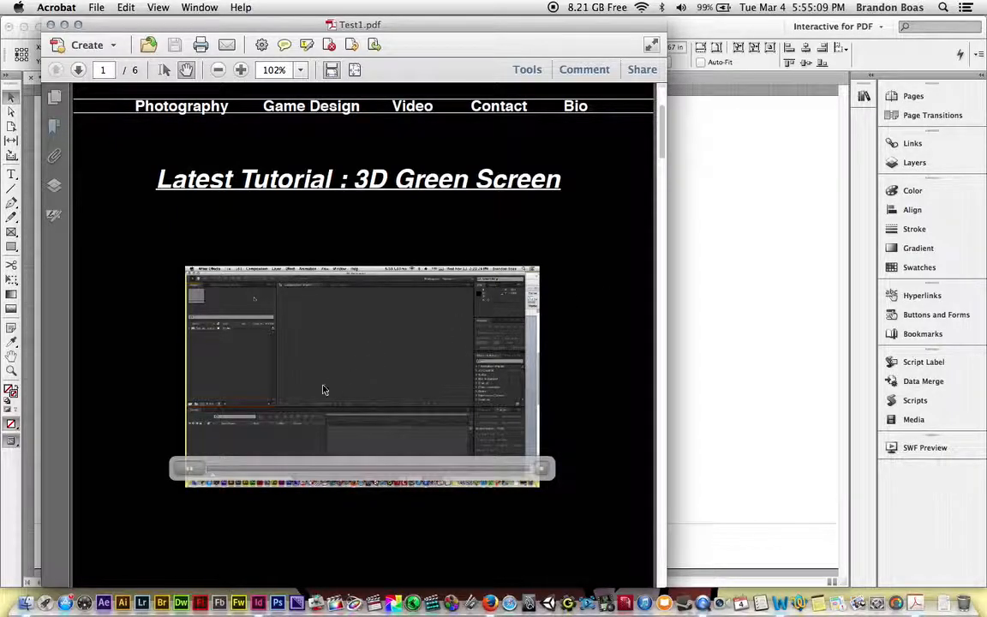
left_click_drag(214, 477, 192, 469)
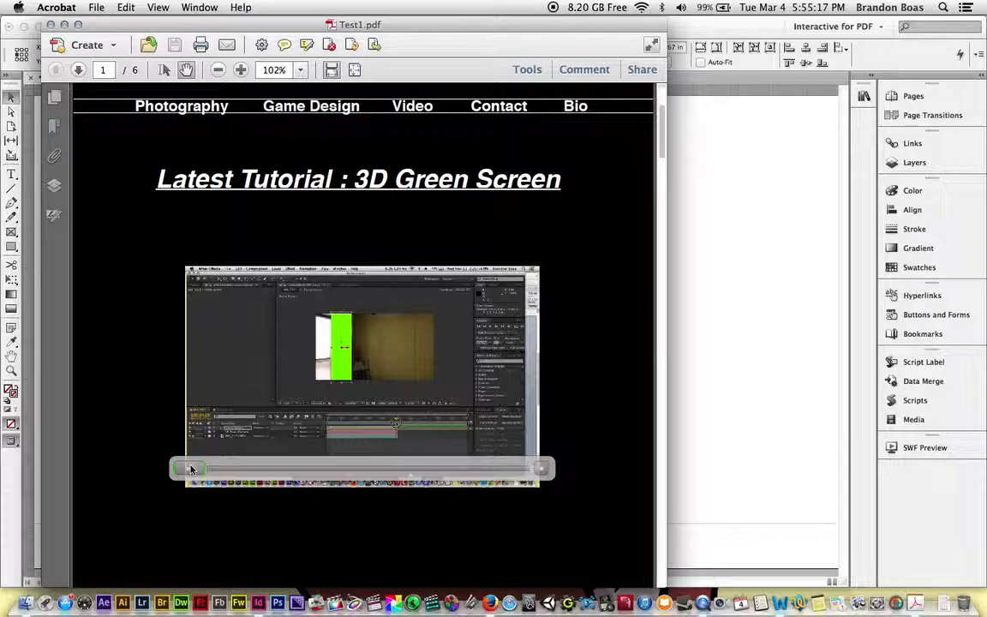
left_click(190, 469)
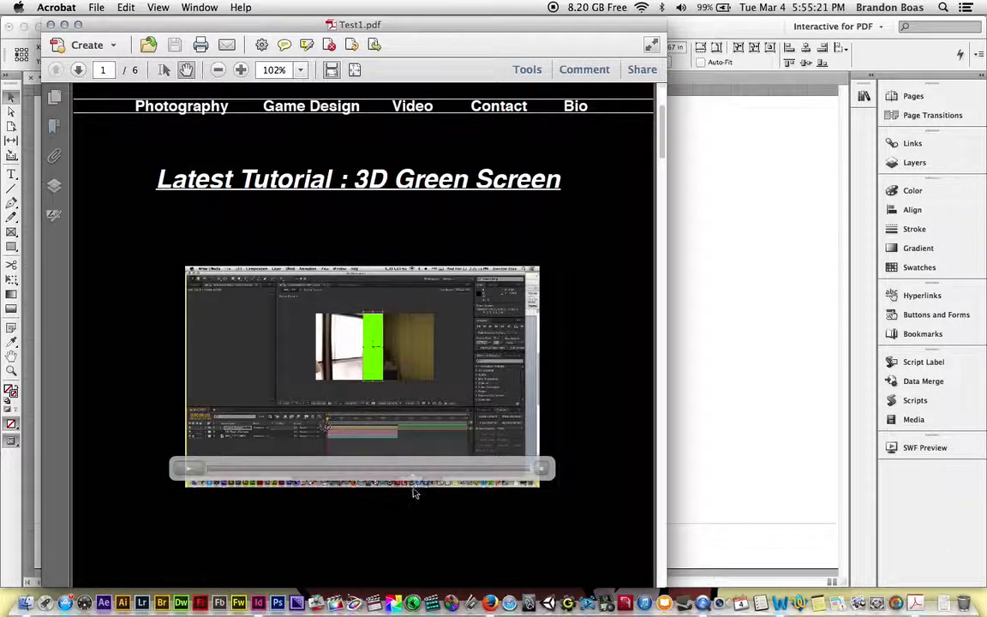
left_click(543, 472)
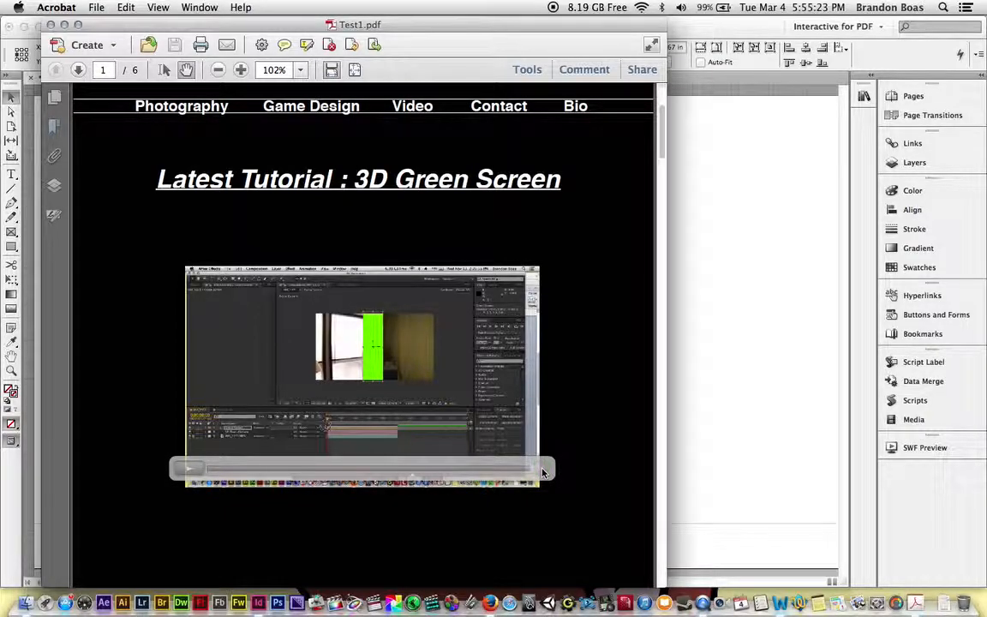